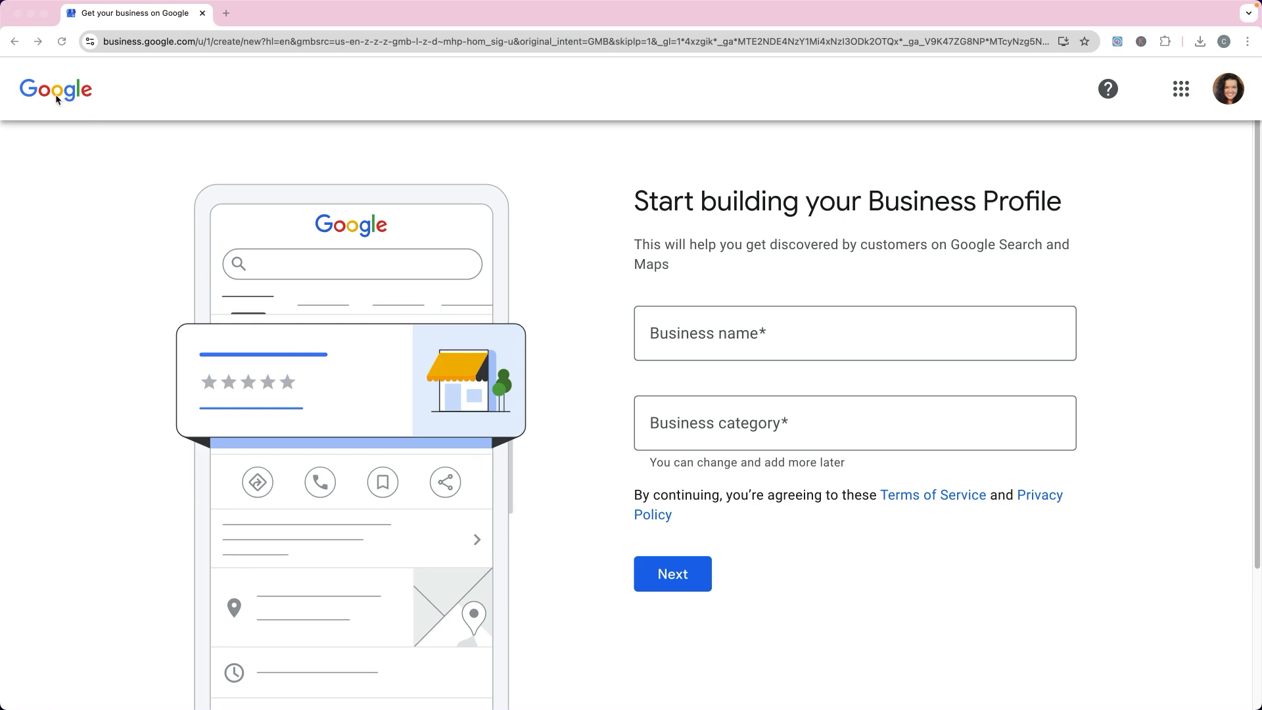
Step: Go to the list of managed businesses and open the Pongos Interactive profile
click(98, 217)
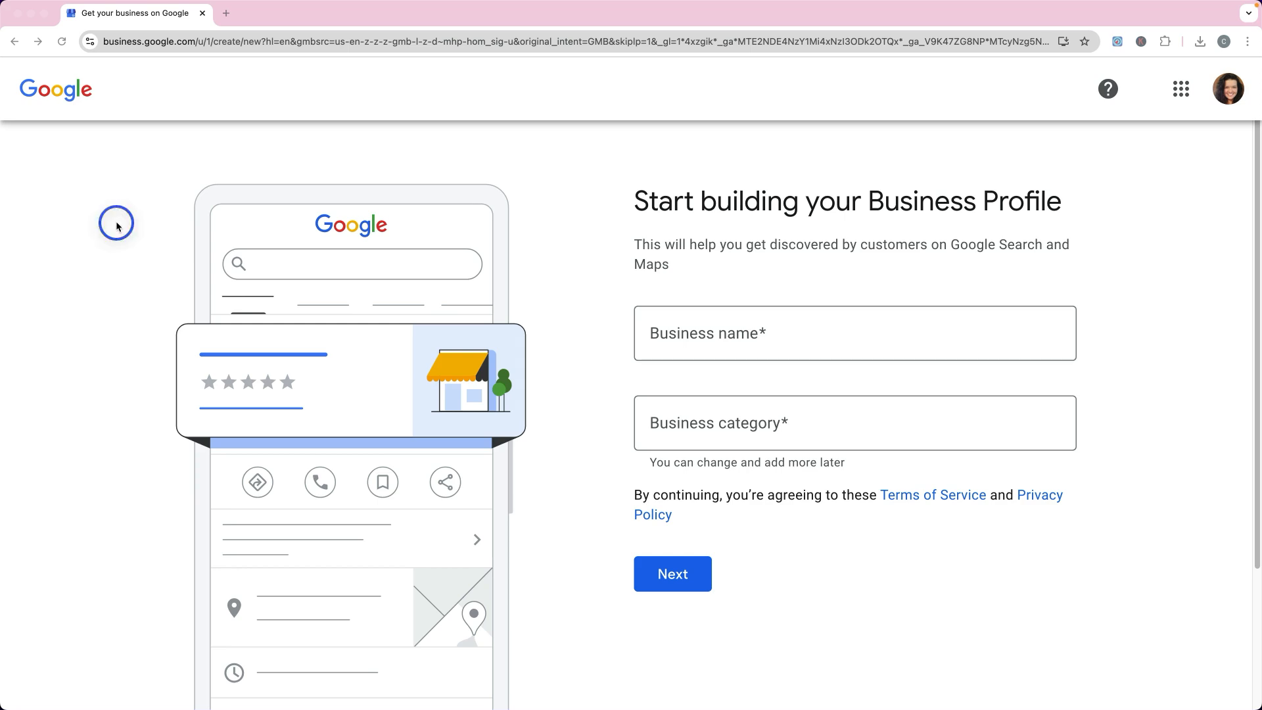
click(52, 99)
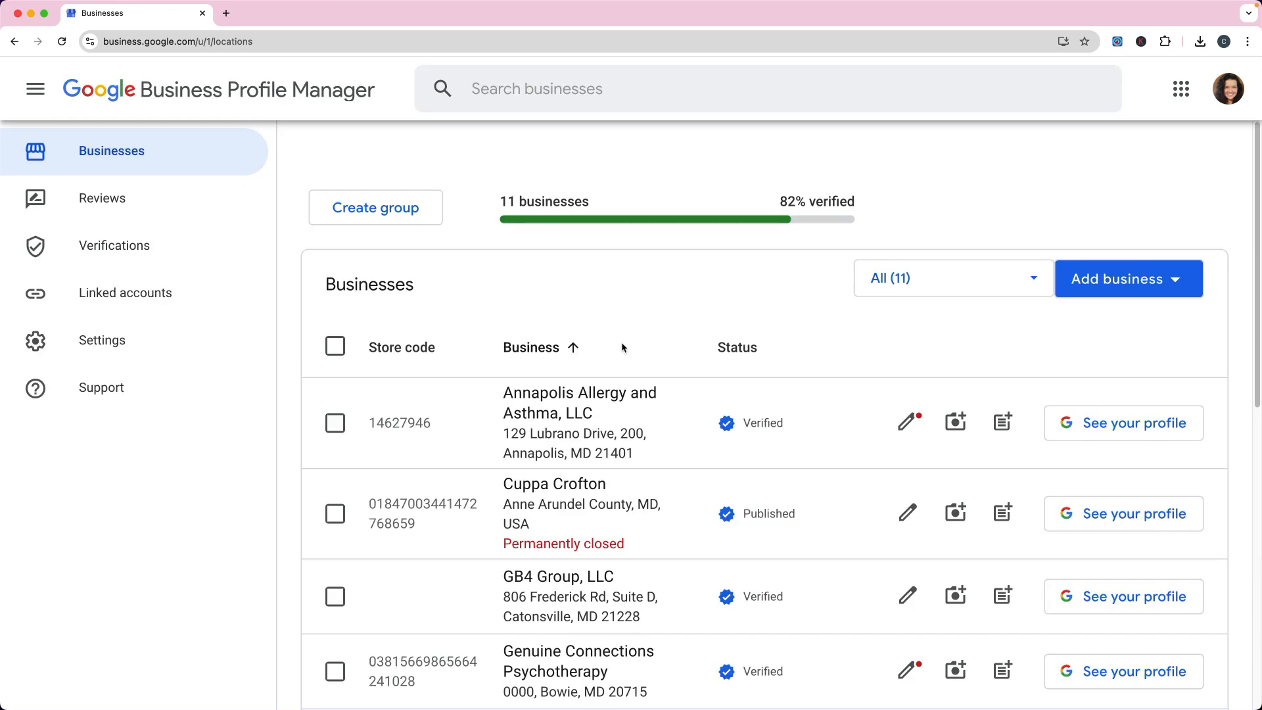
scroll(623, 345, down, 8)
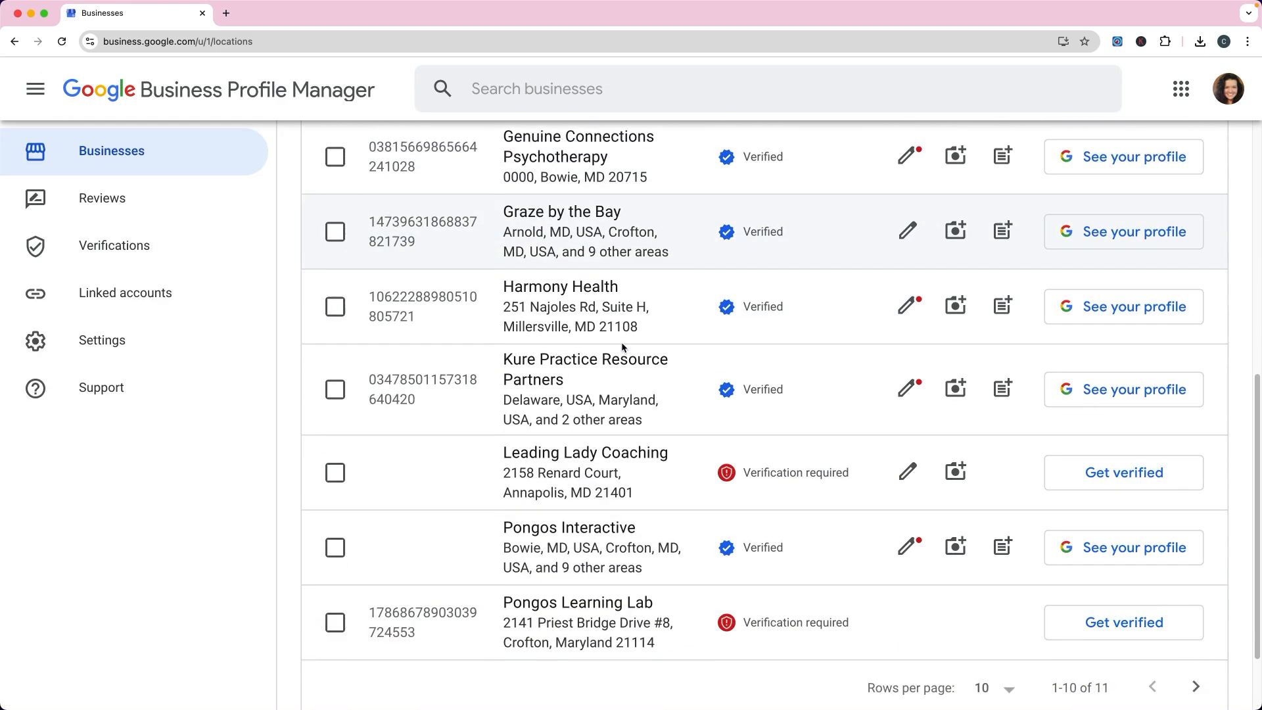
click(578, 529)
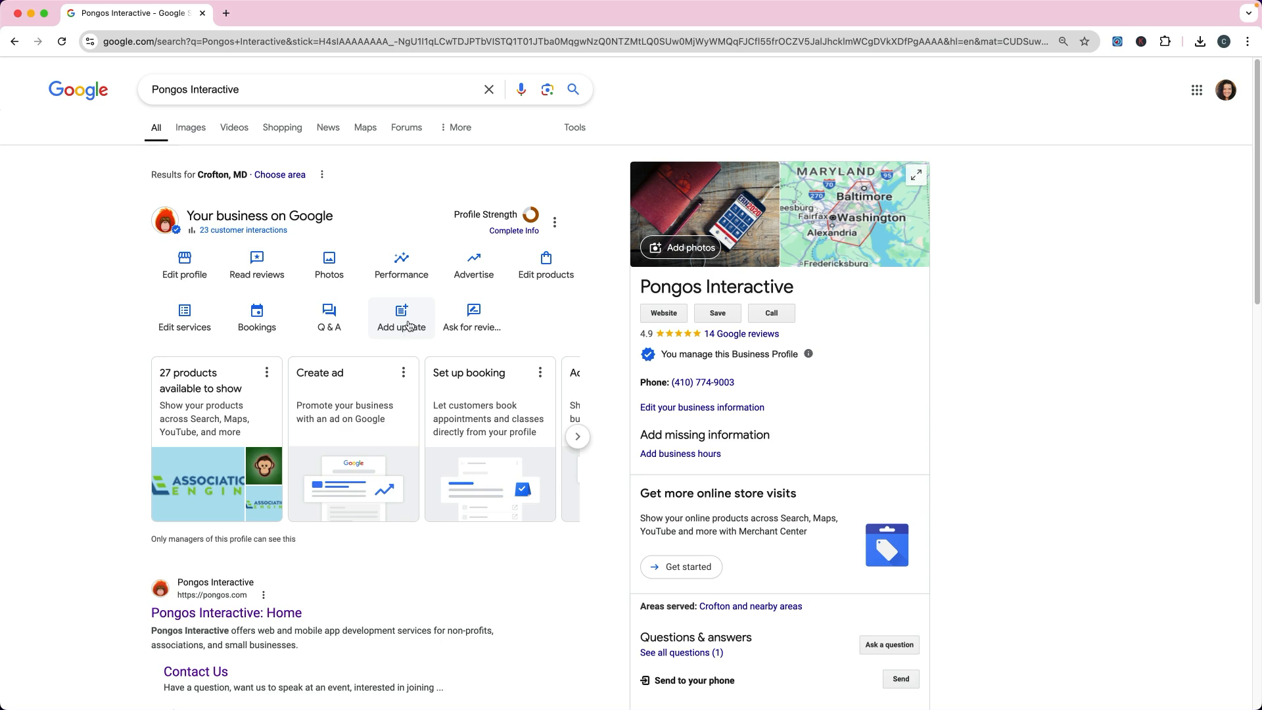
Step: Start a new update for the business with the description "This is our latest blog post!"
click(395, 315)
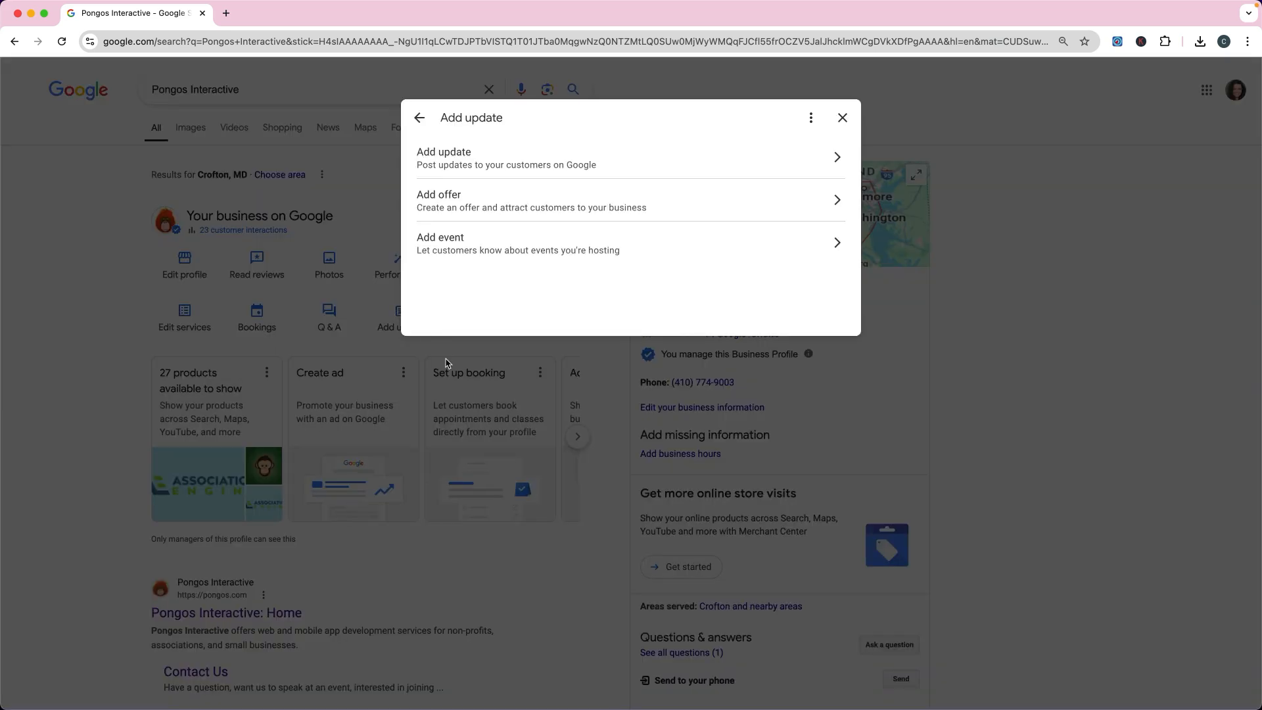
click(573, 164)
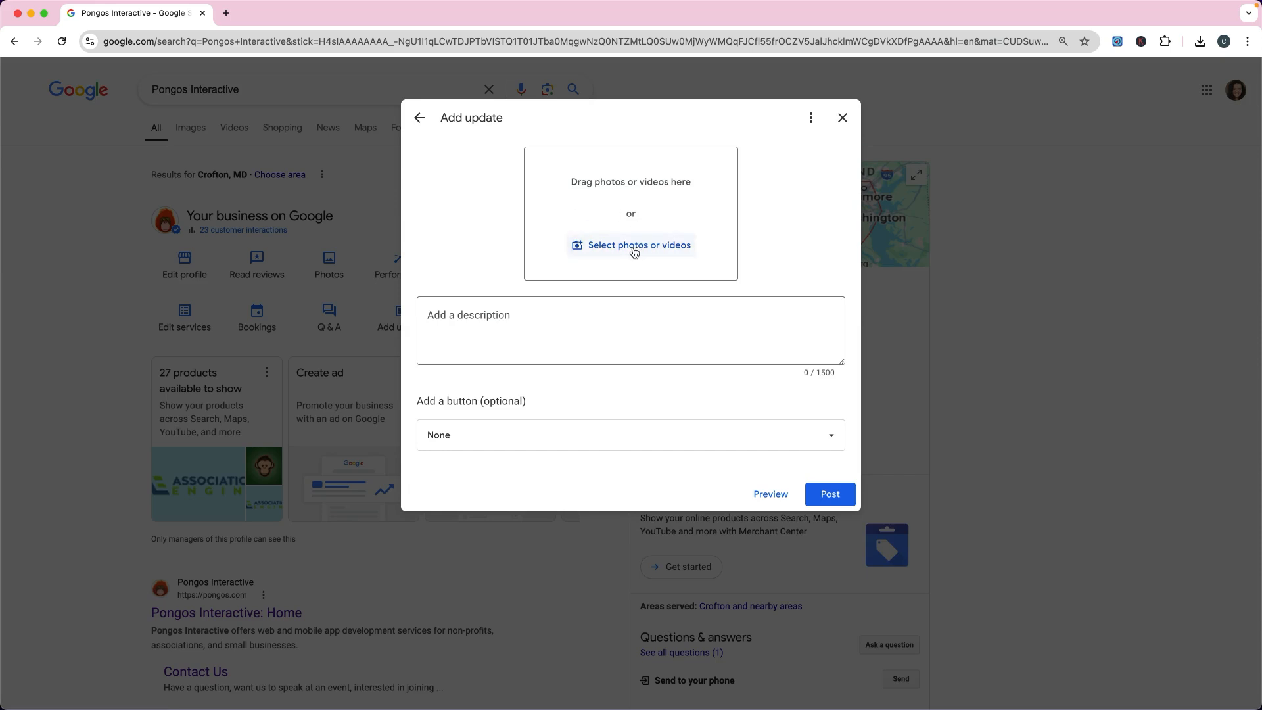
click(522, 326)
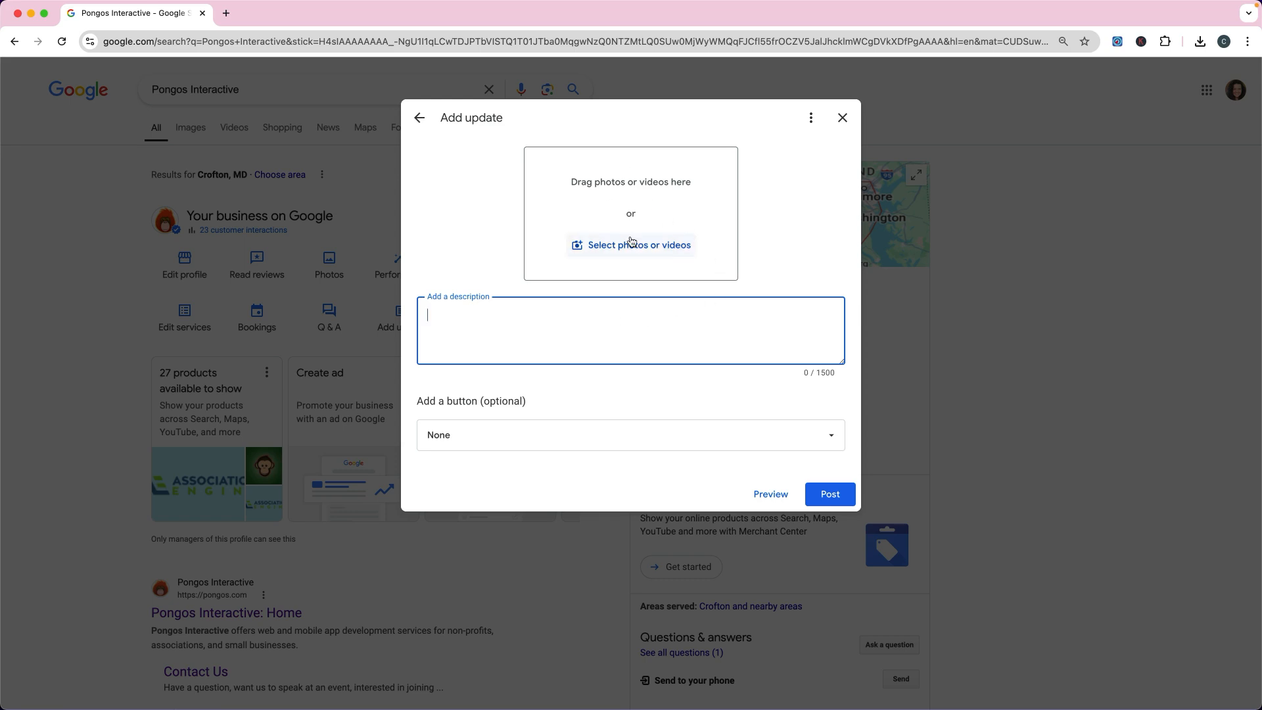
text(This is our latest blog post!)
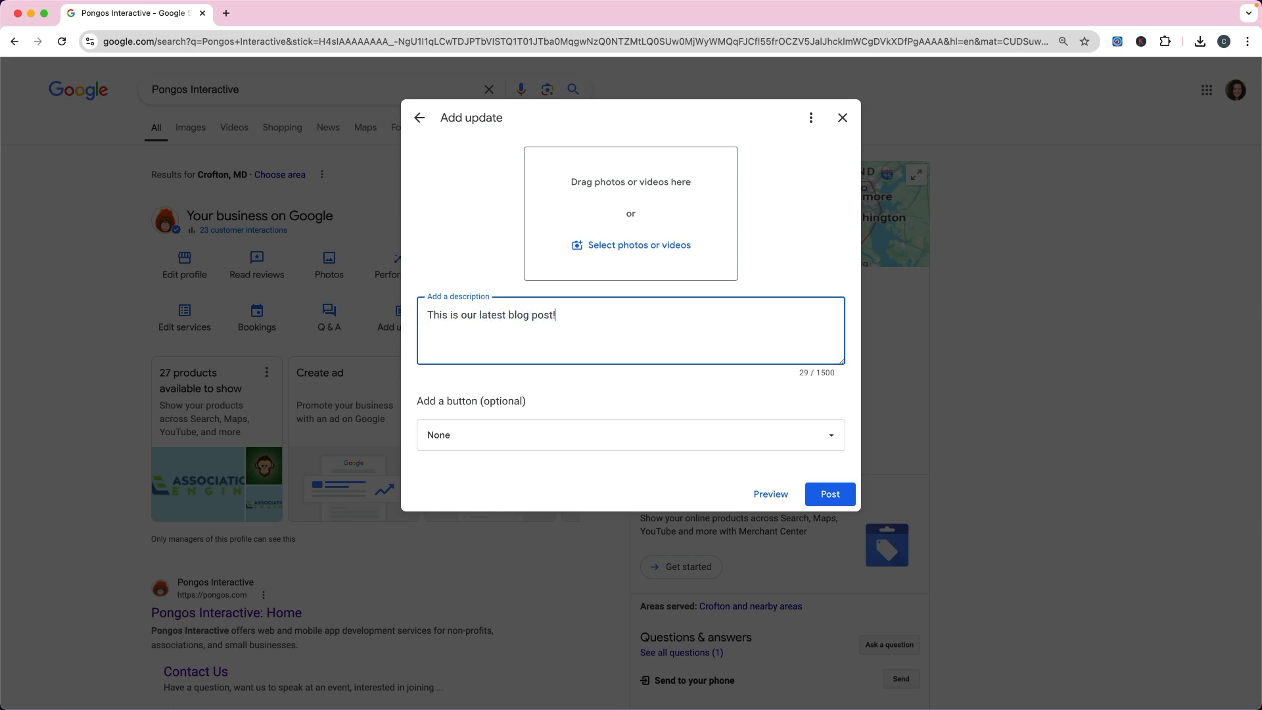
Step: Add a Learn more button to the update, then discard the draft
click(505, 445)
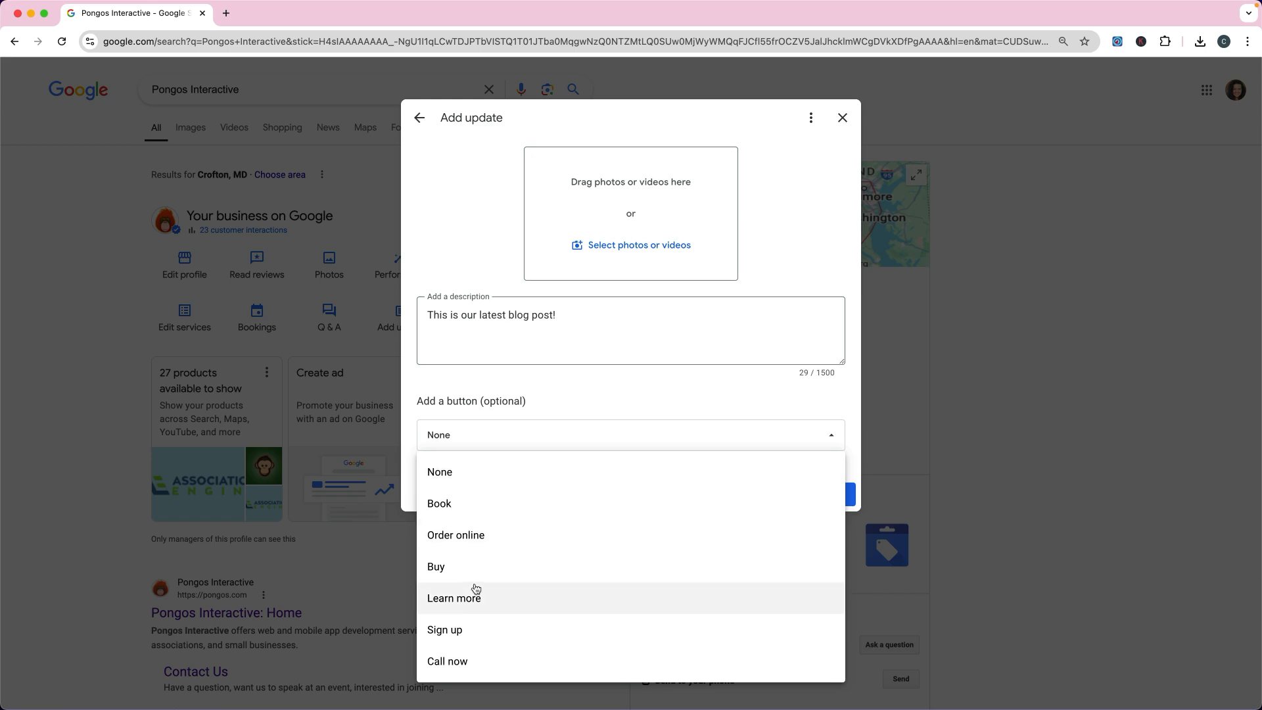
click(468, 604)
click(497, 487)
click(568, 428)
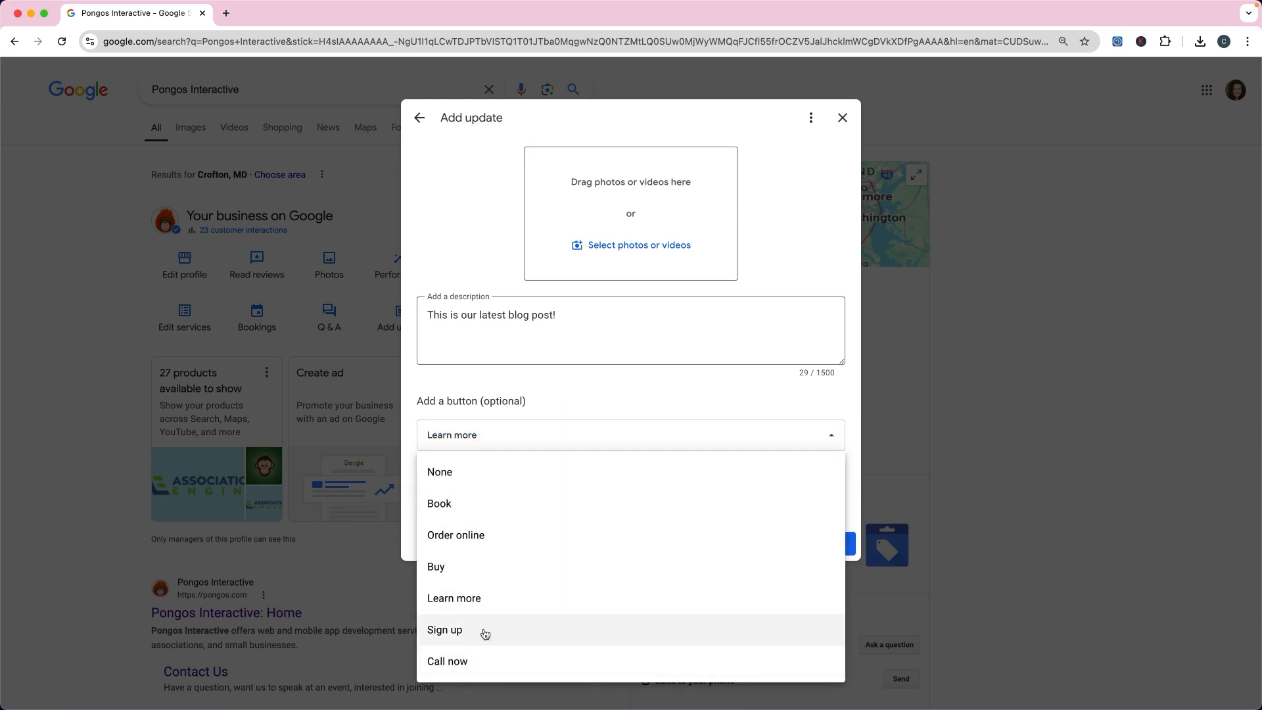
click(549, 382)
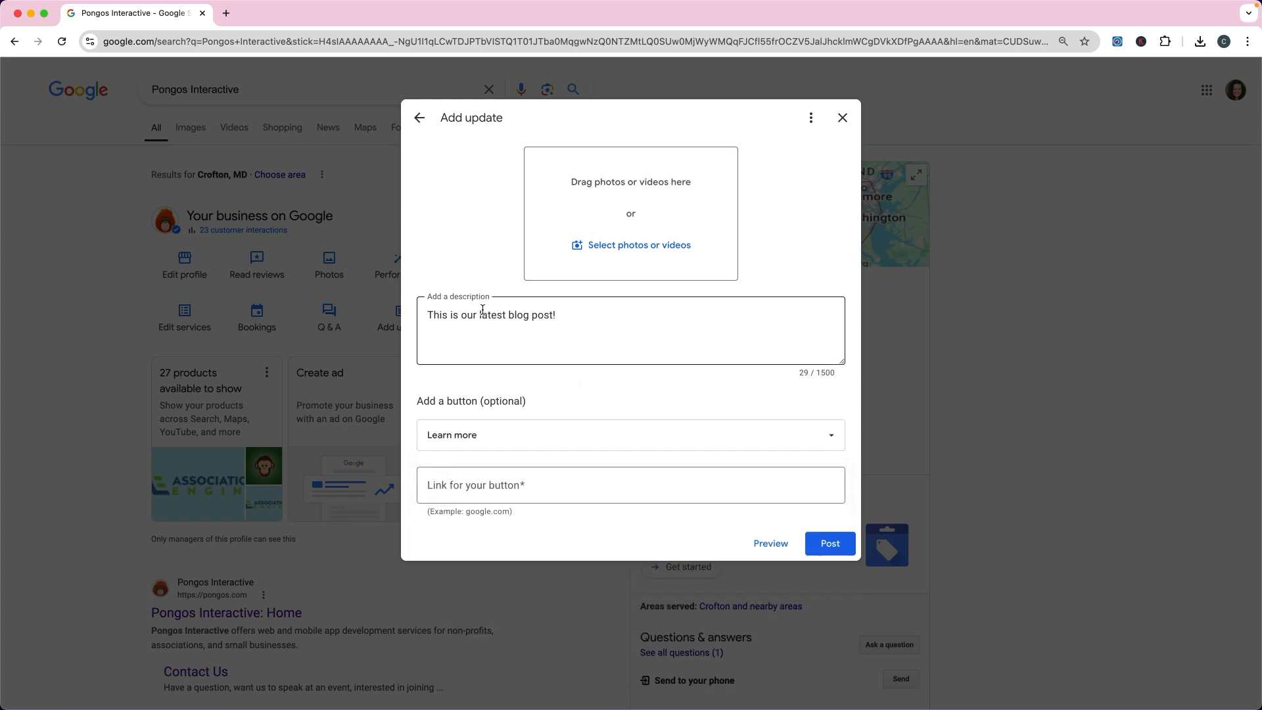
click(416, 118)
click(730, 420)
Step: Examine the new offer form with its optional details expanded, and leave it without saving
click(549, 200)
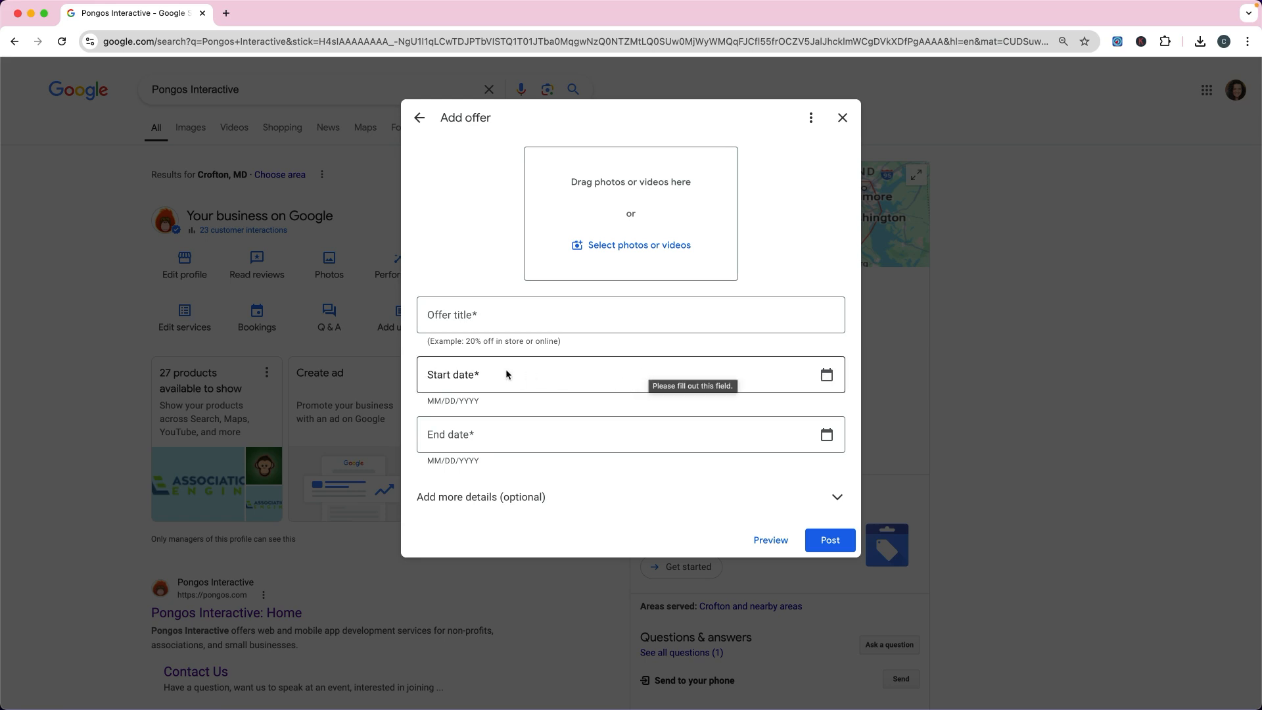
click(523, 505)
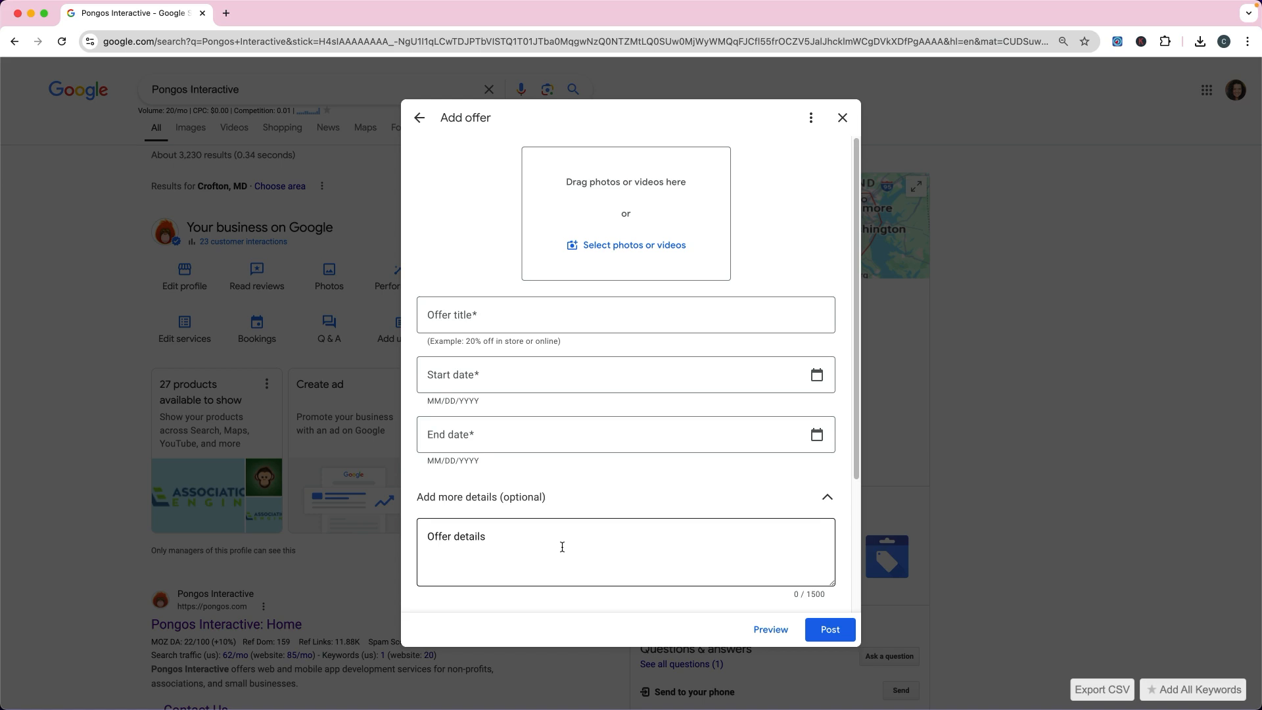
click(419, 118)
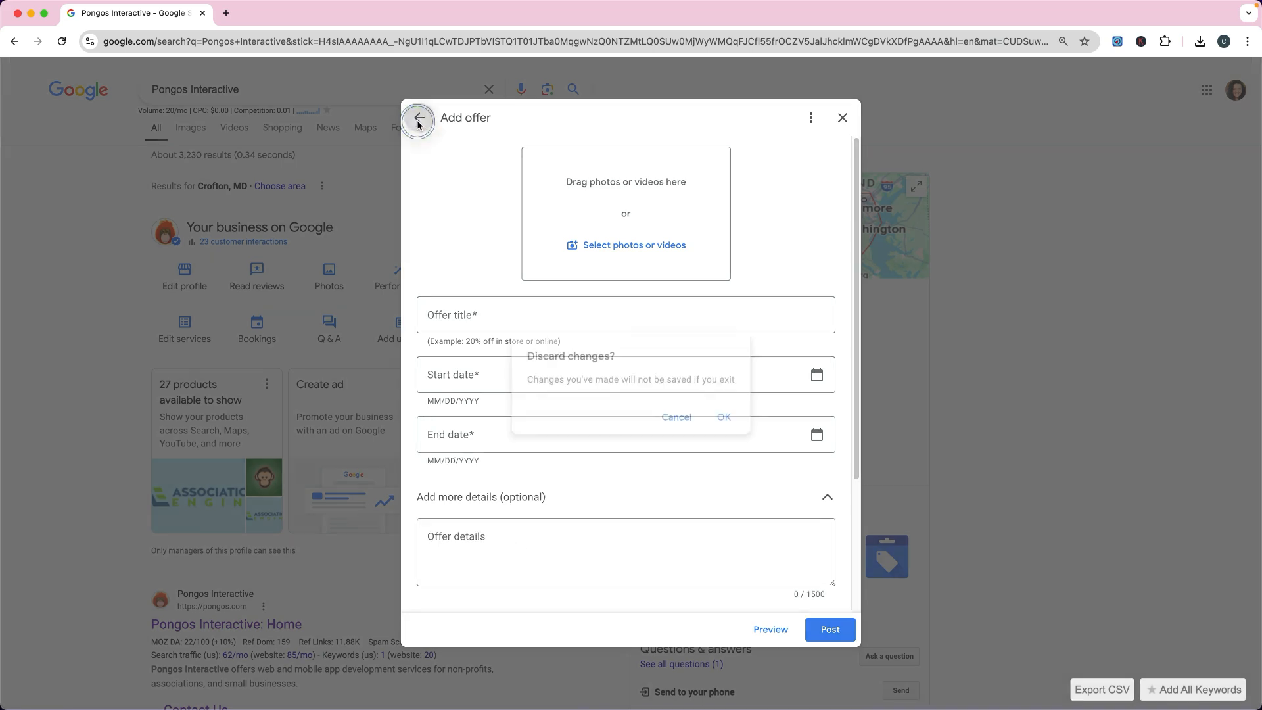
click(726, 430)
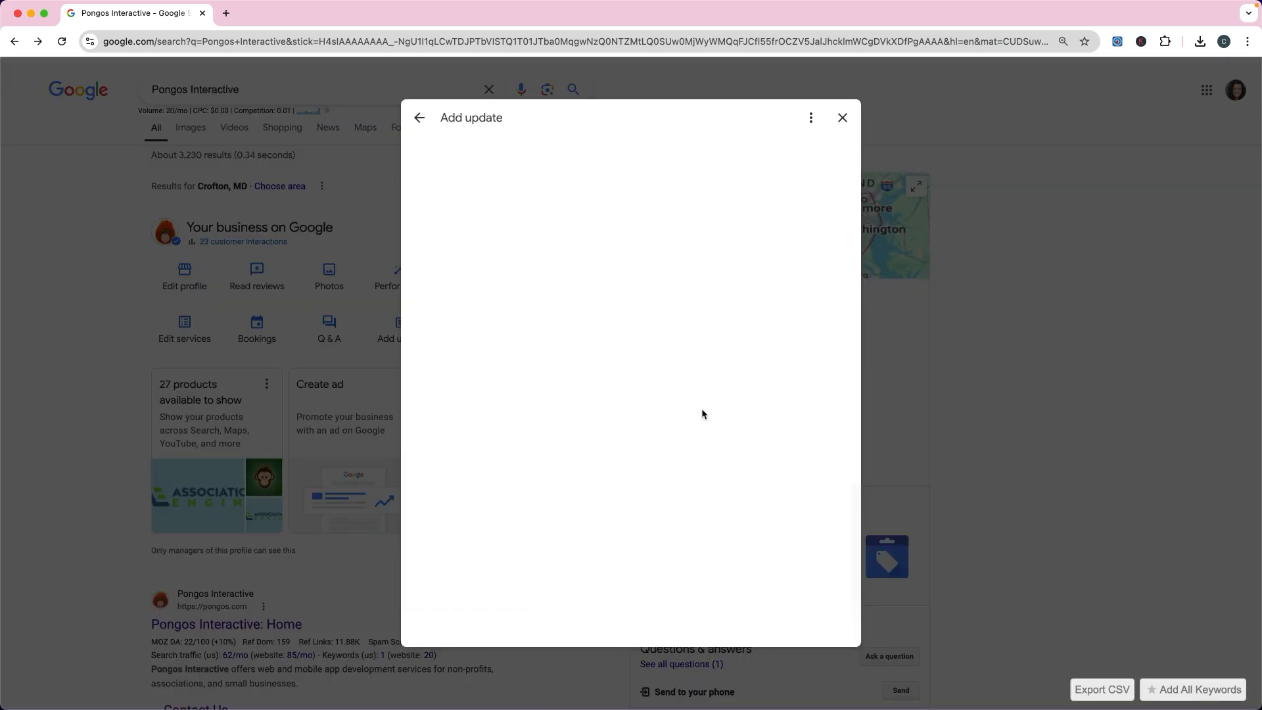
Step: Open the new event form and look through its title, date, time and details fields
click(523, 248)
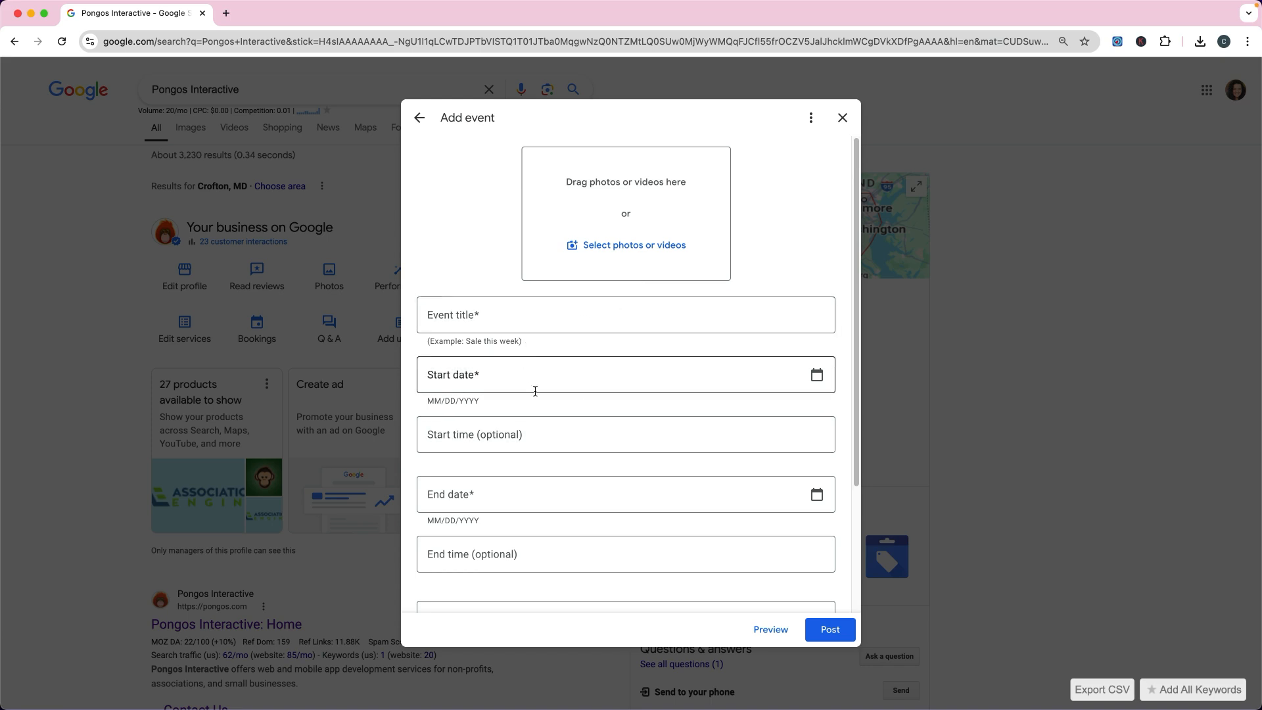
scroll(609, 437, down, 2)
scroll(609, 437, down, 5)
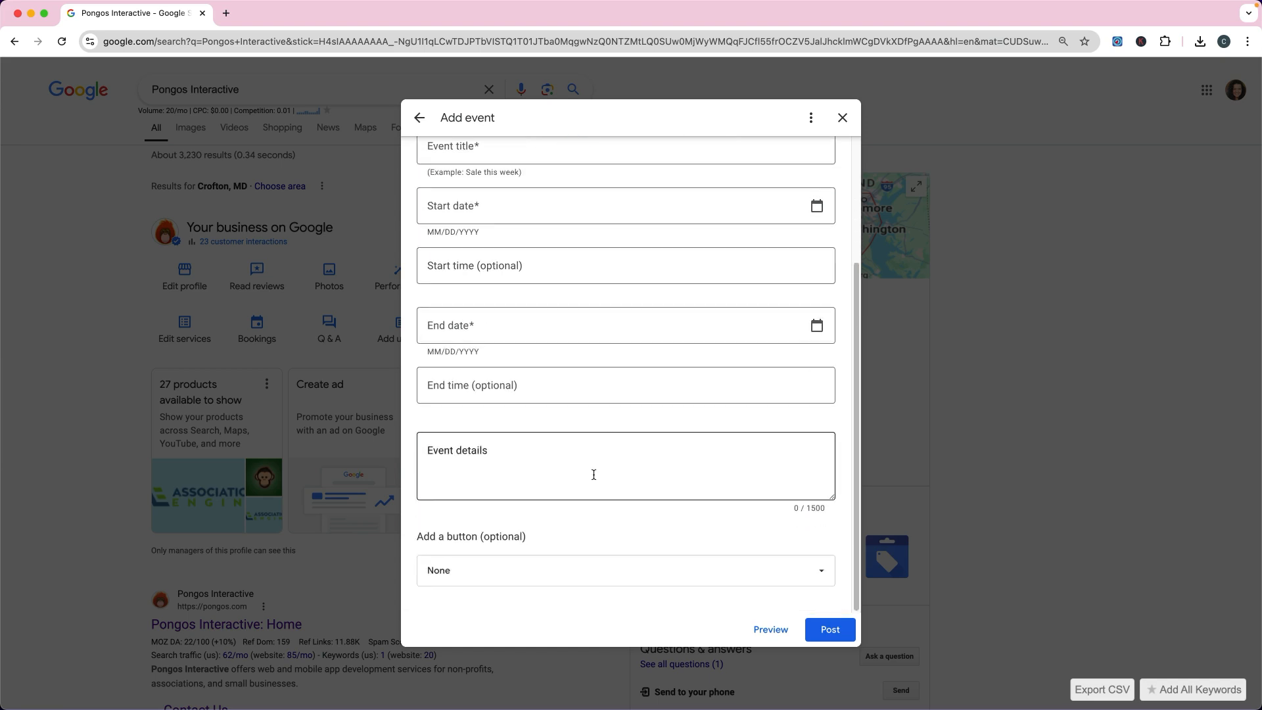
Step: Try the Sign up, Call now and Buy options for the event's button, reset it to None and request a preview
click(502, 568)
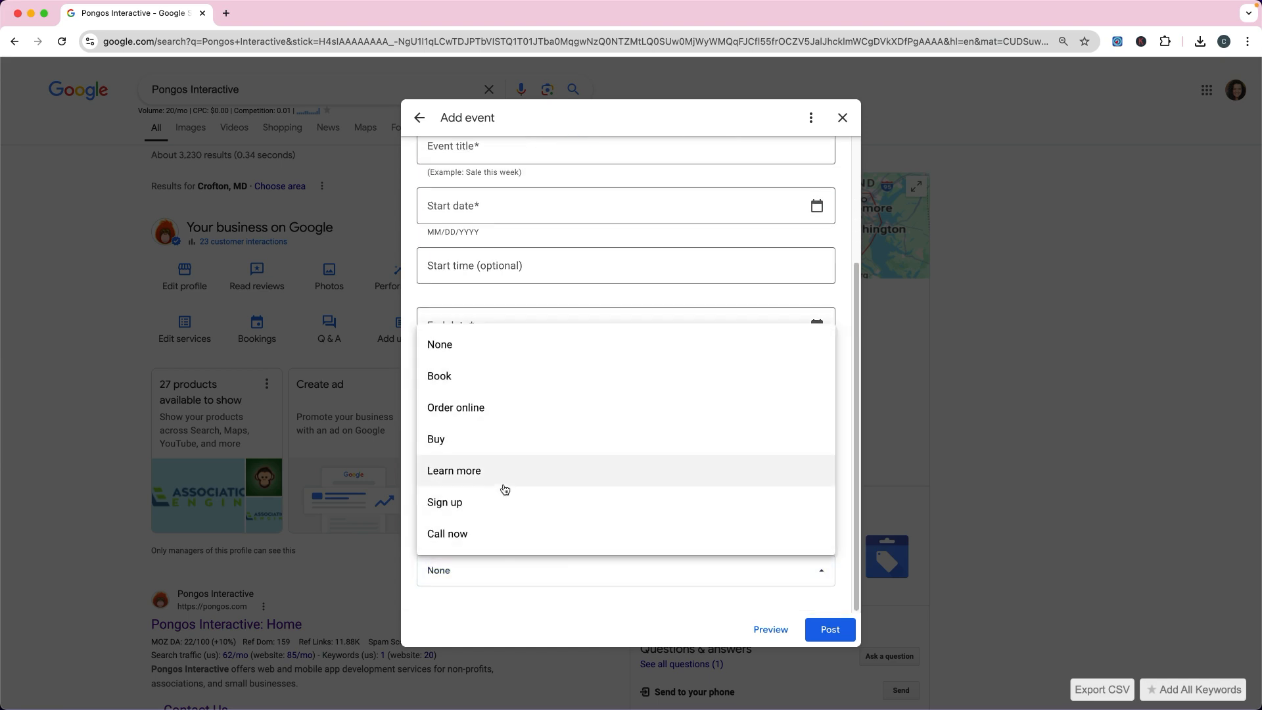
click(493, 509)
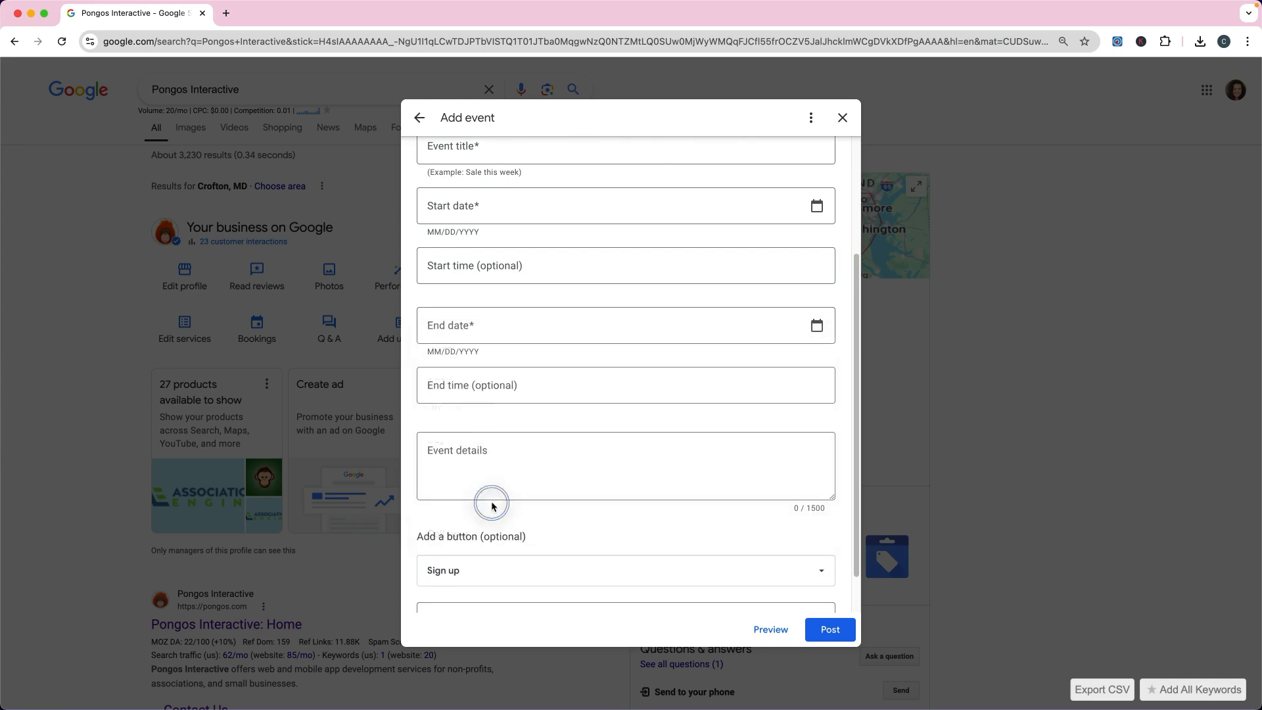
click(558, 520)
click(462, 483)
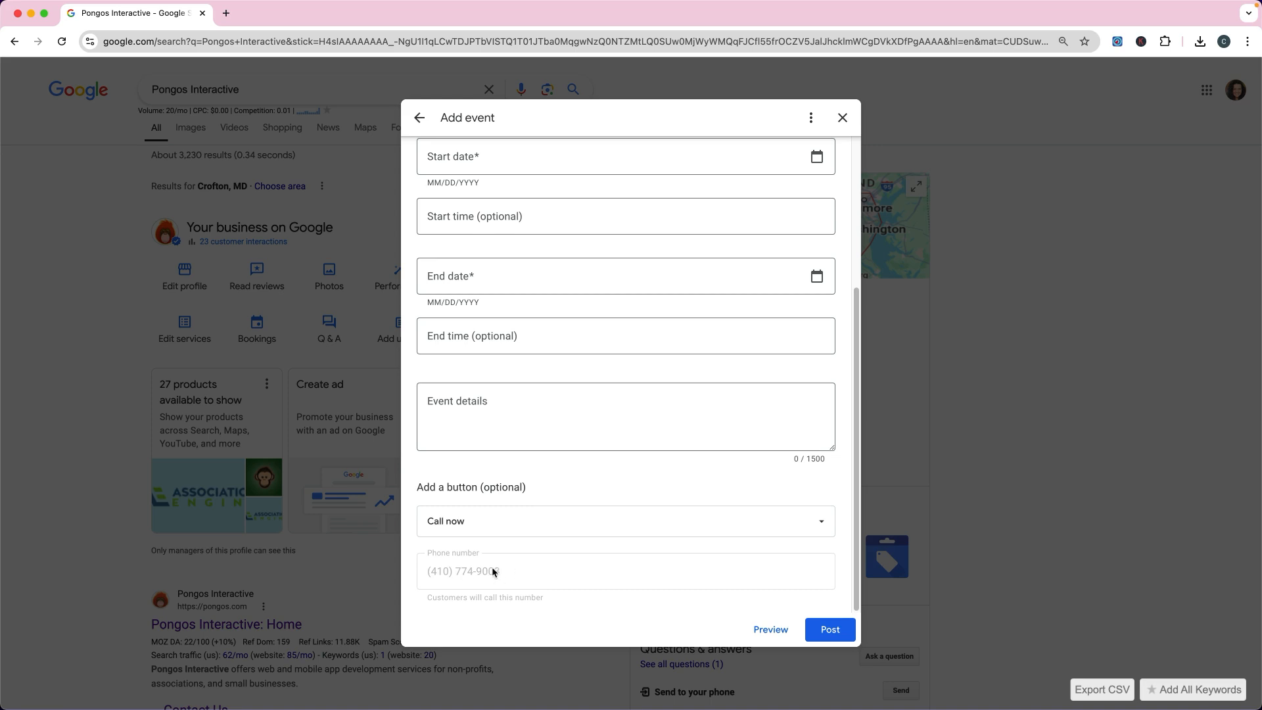
click(524, 521)
click(522, 388)
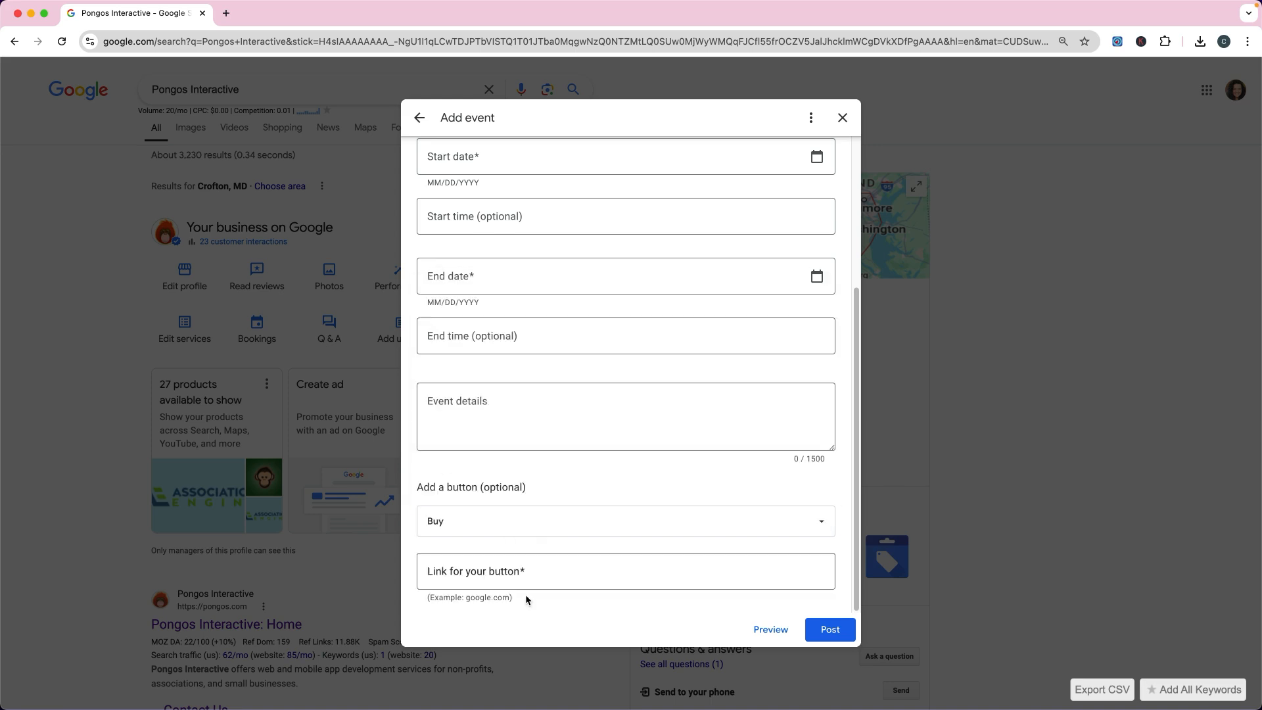
click(533, 522)
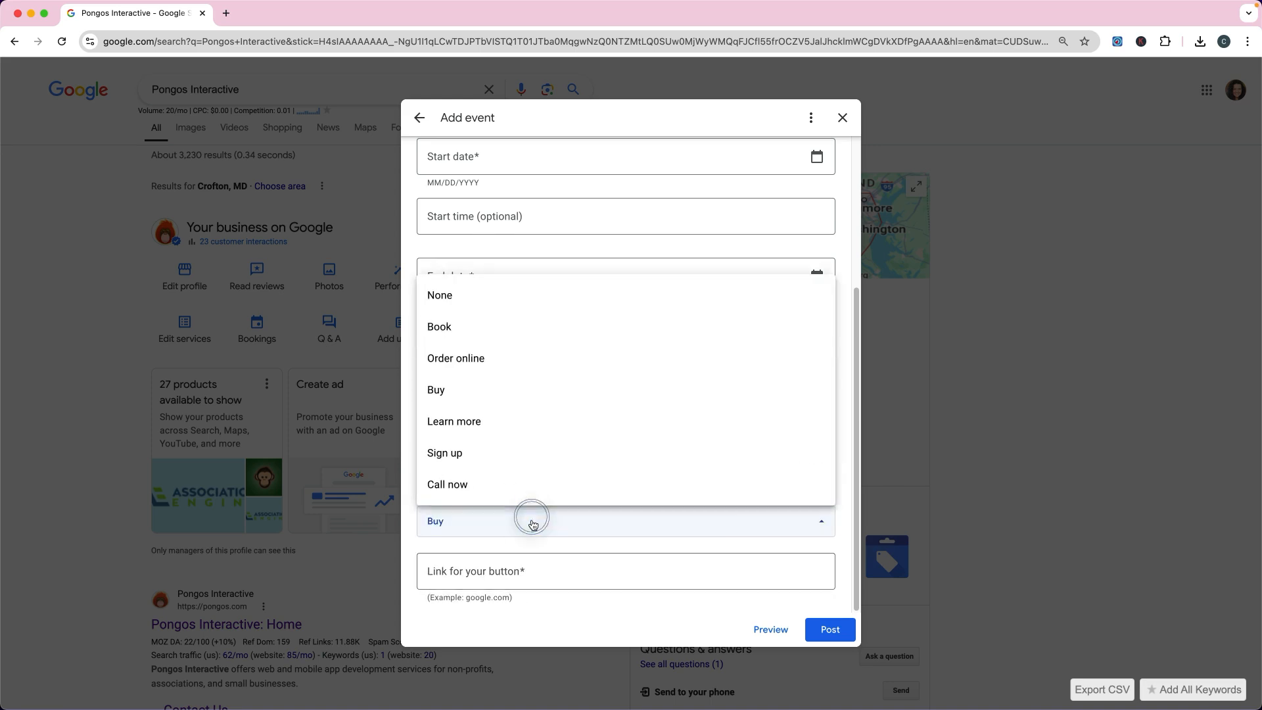
click(494, 309)
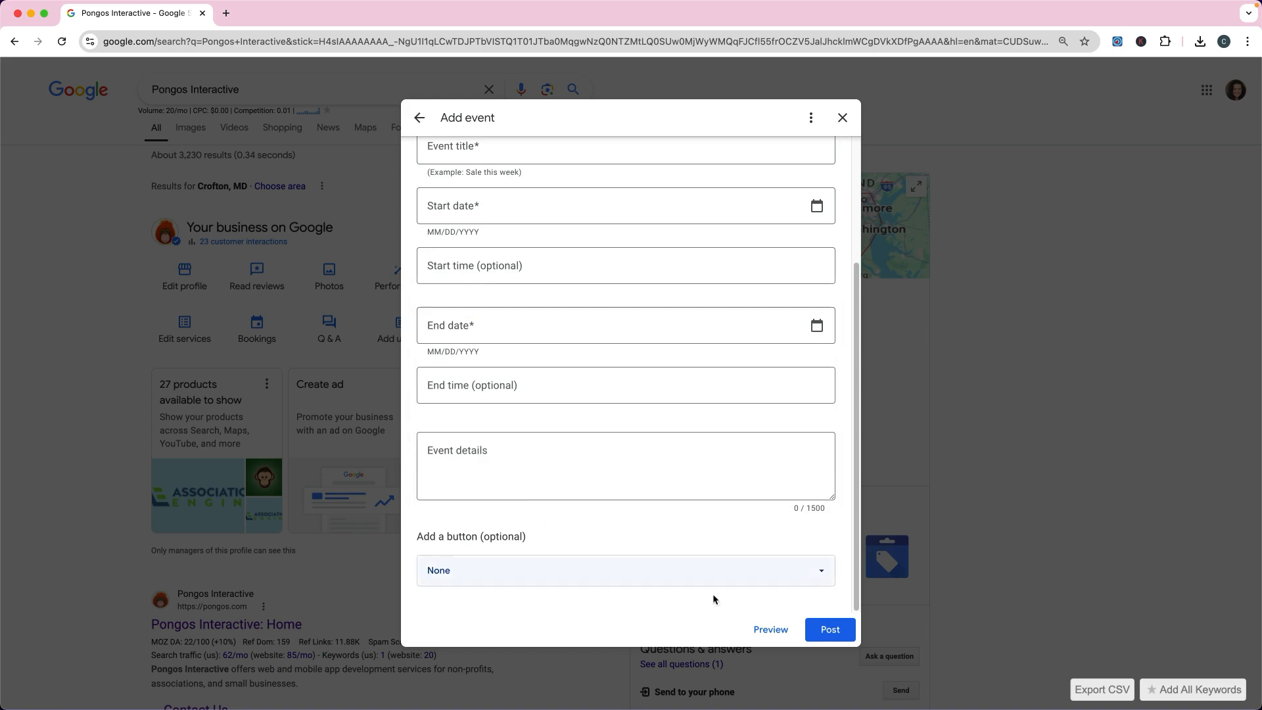
click(769, 632)
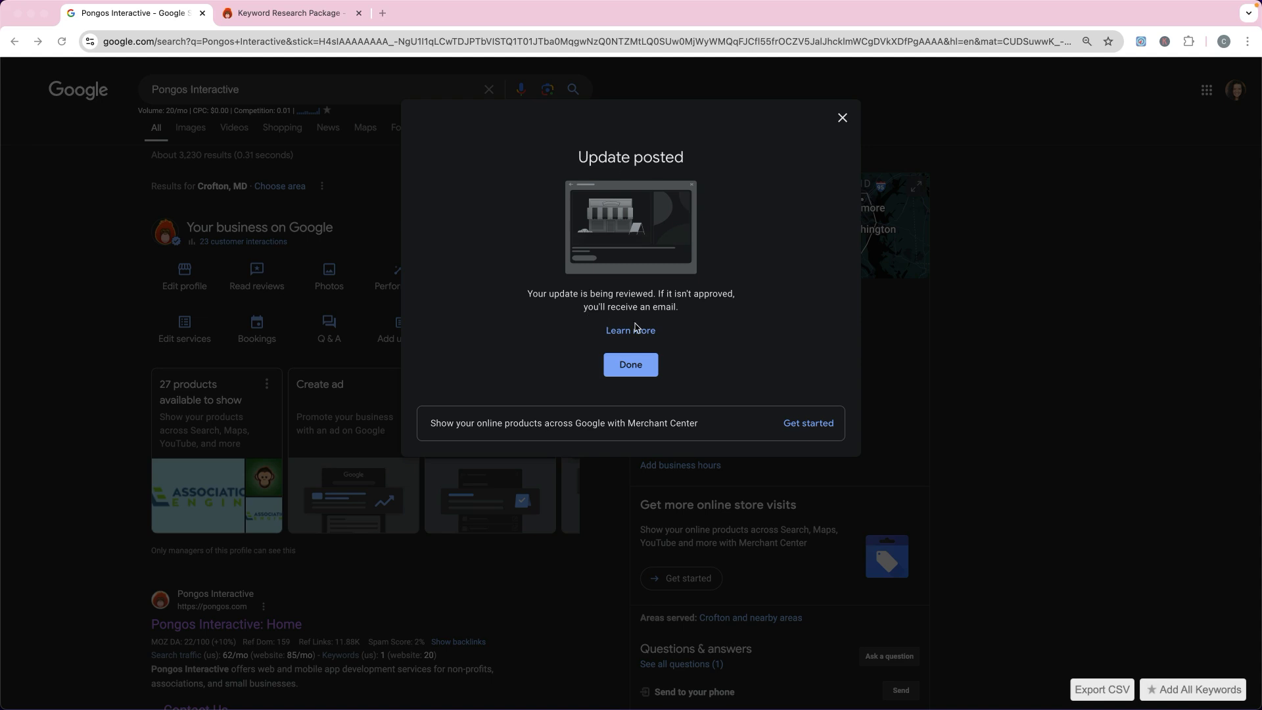
Step: Finish posting and test the Learn more link of the newest update, returning to close the updates list
click(629, 365)
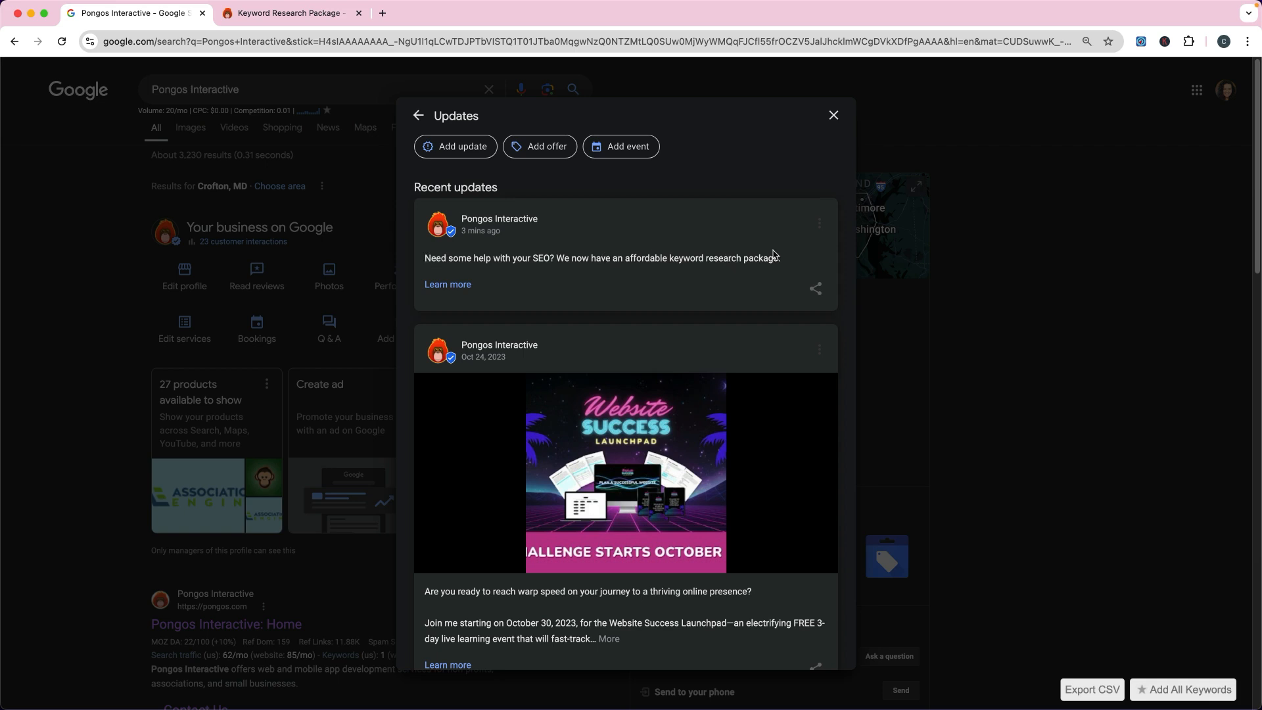
click(439, 287)
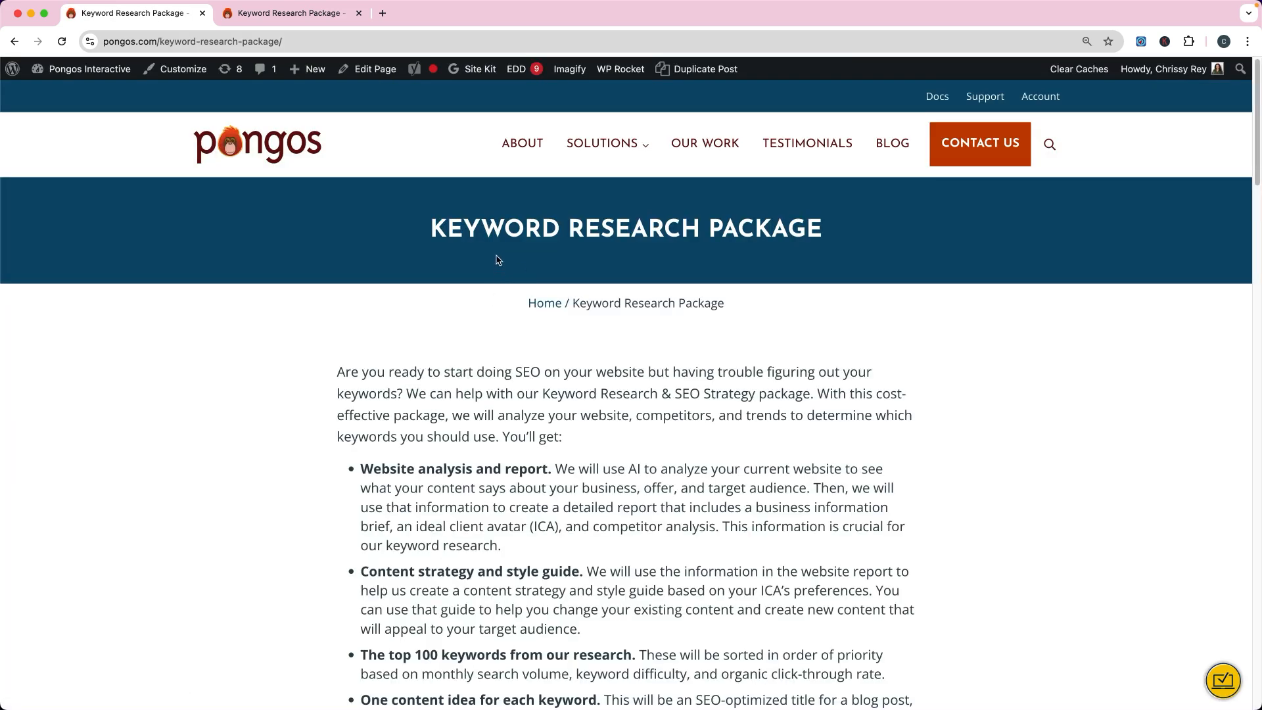
click(14, 42)
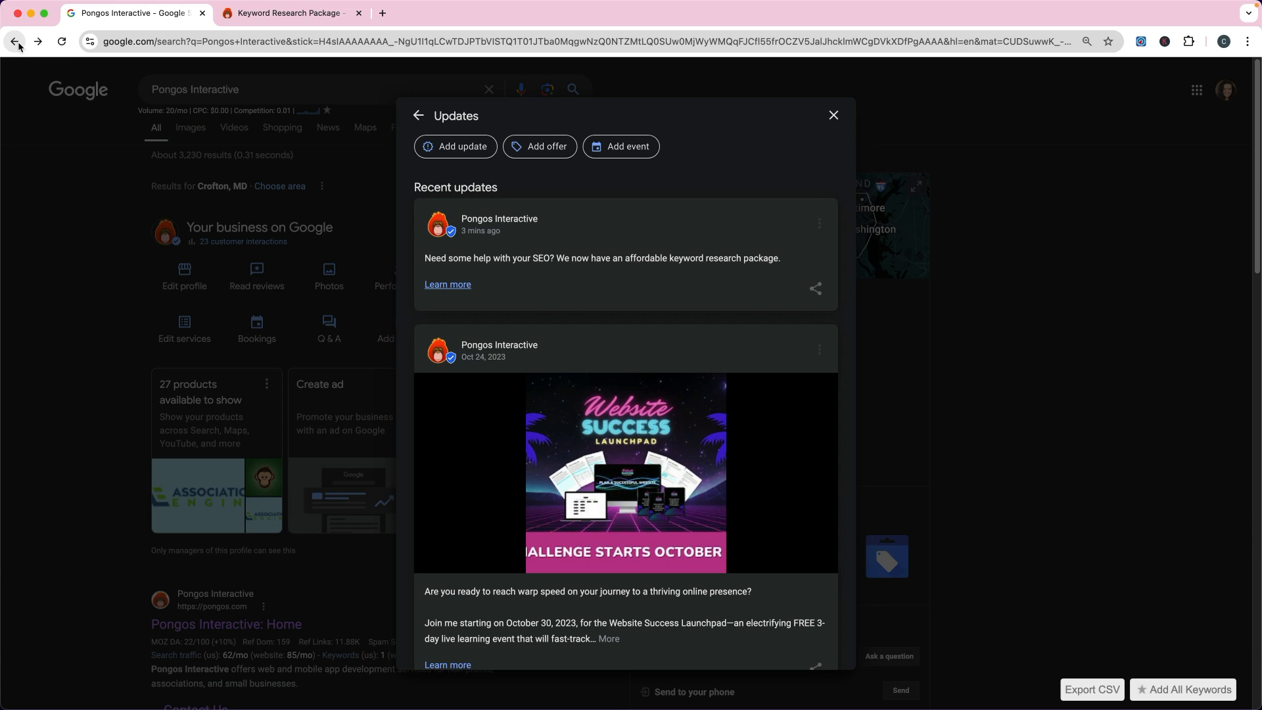
click(834, 117)
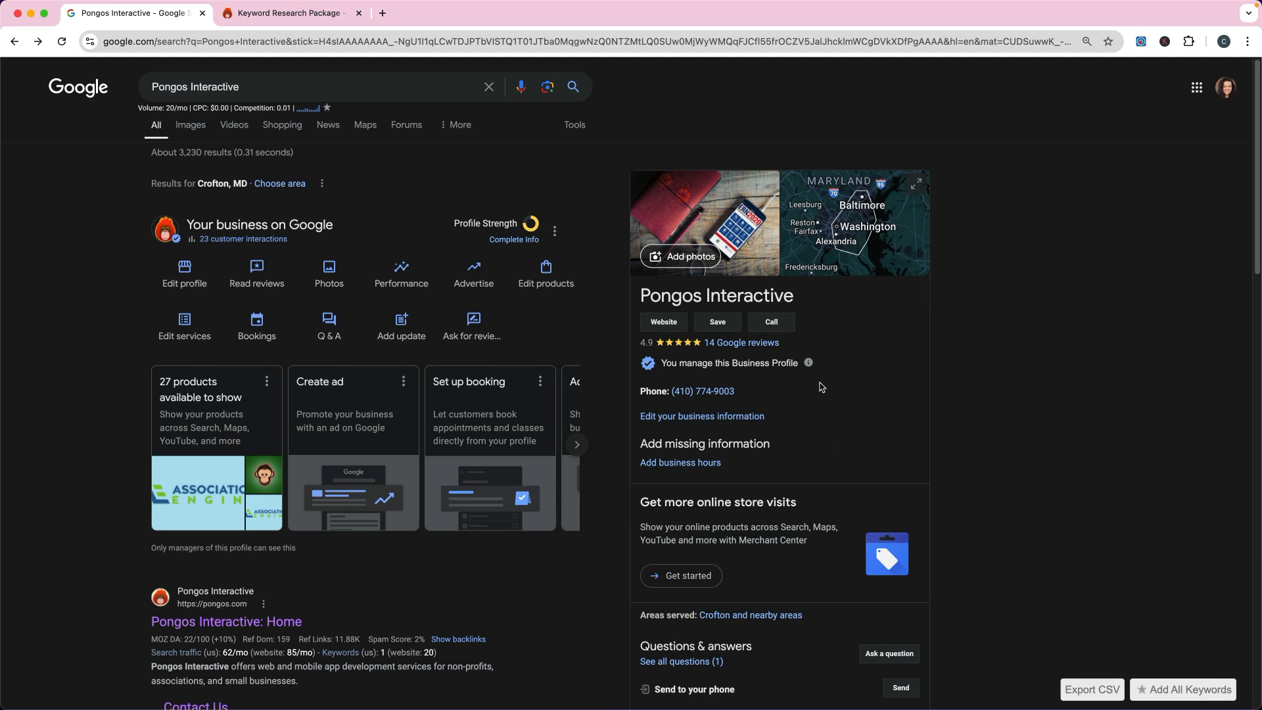
Step: Reload the search results and examine the update posts in the Pongos Interactive business panel
scroll(829, 389, down, 5)
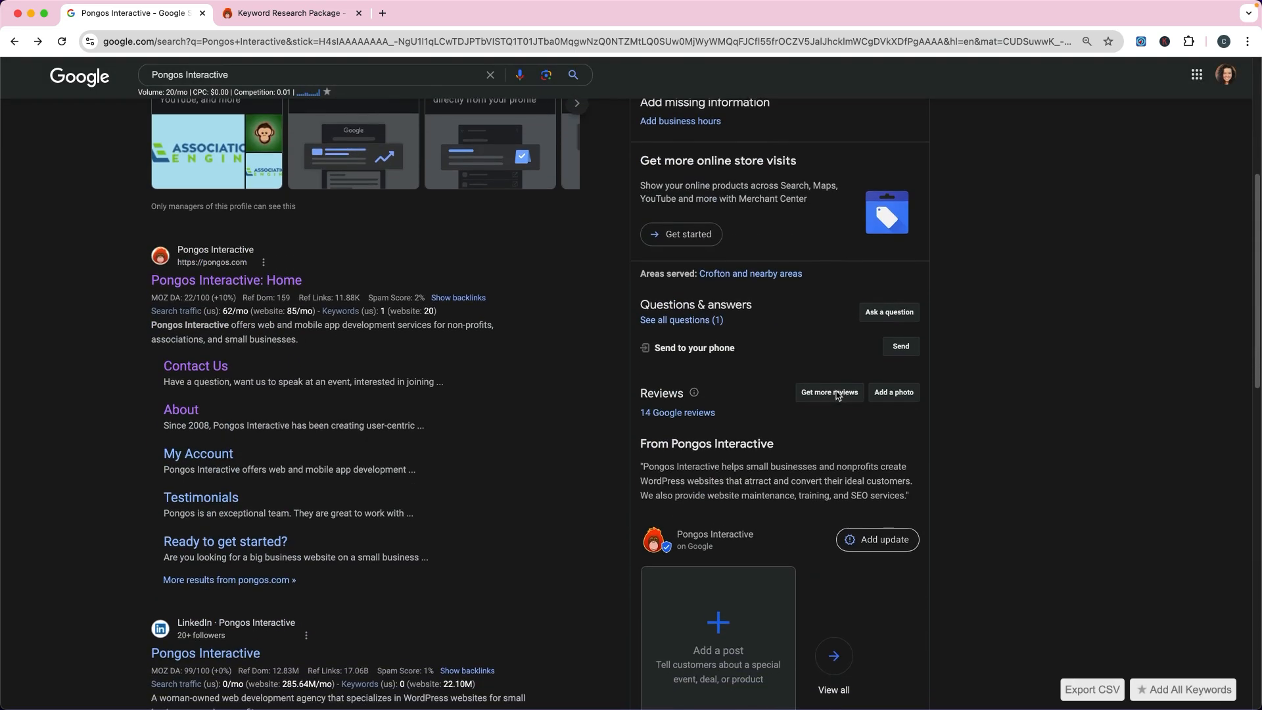
scroll(835, 398, down, 5)
click(62, 42)
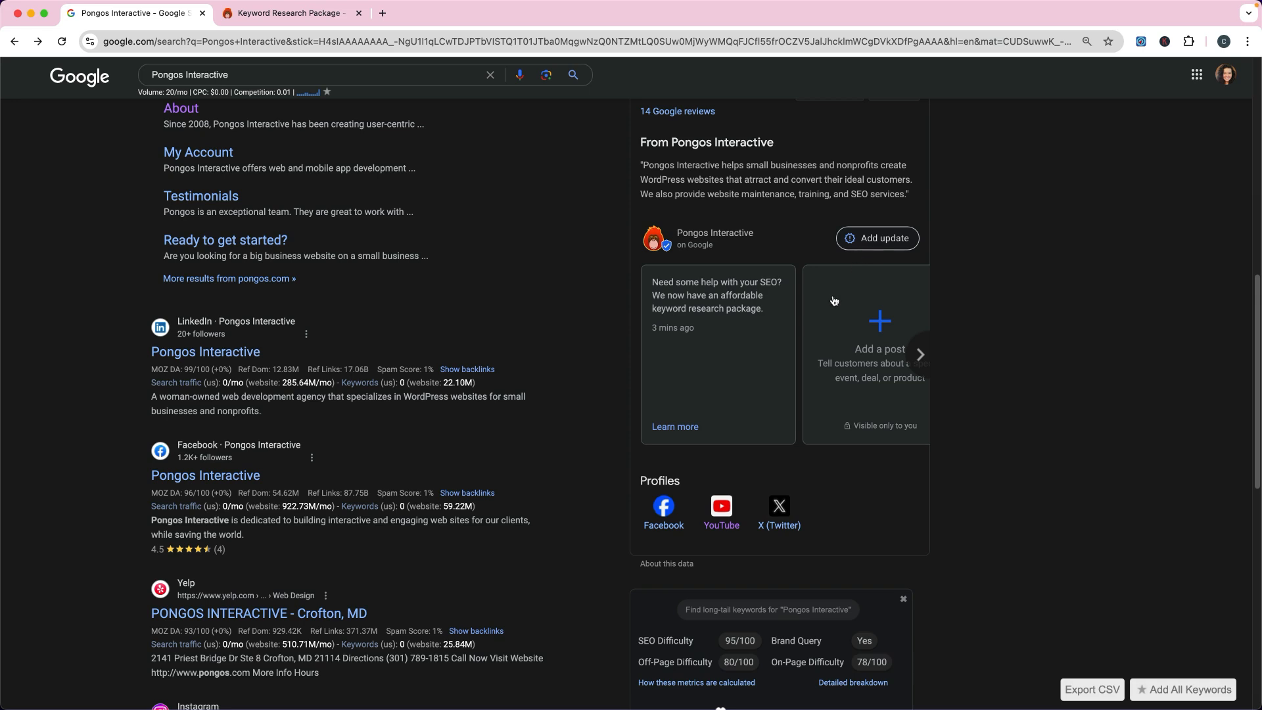
scroll(835, 298, up, 4)
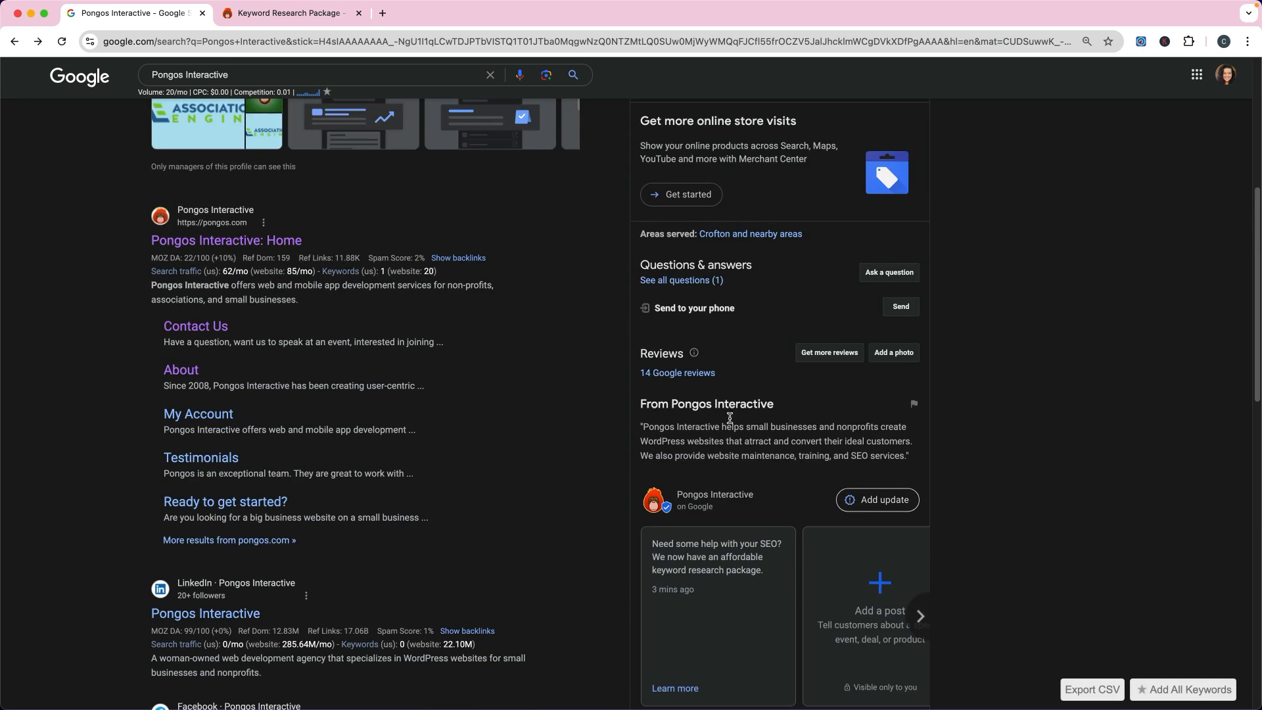